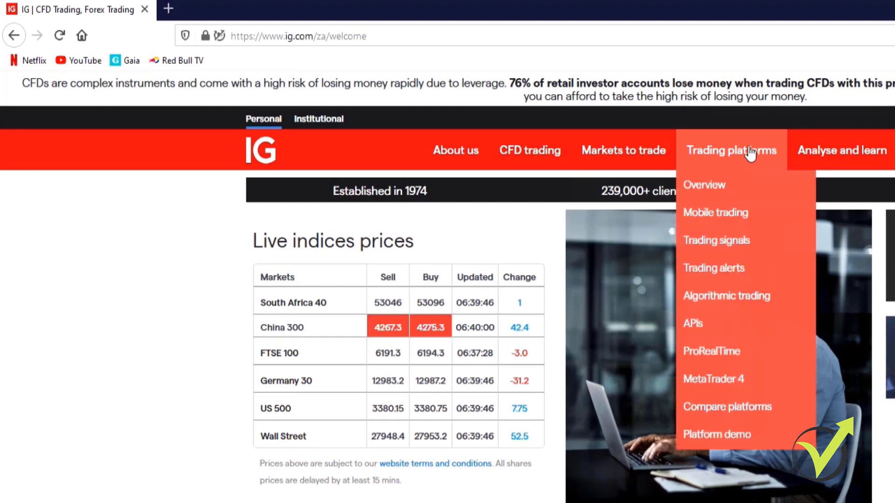
Navigate from IG's MetaTrader 4 page to the MT4 demo account sign-up form.
click(712, 383)
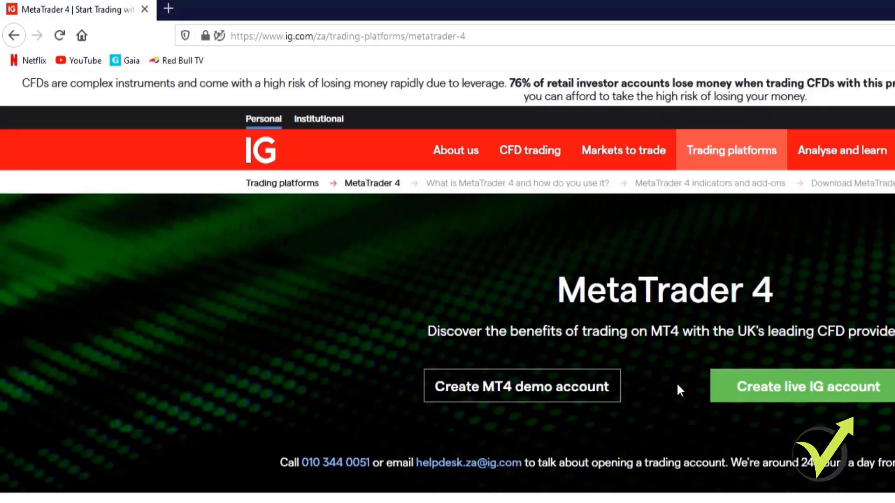
click(514, 391)
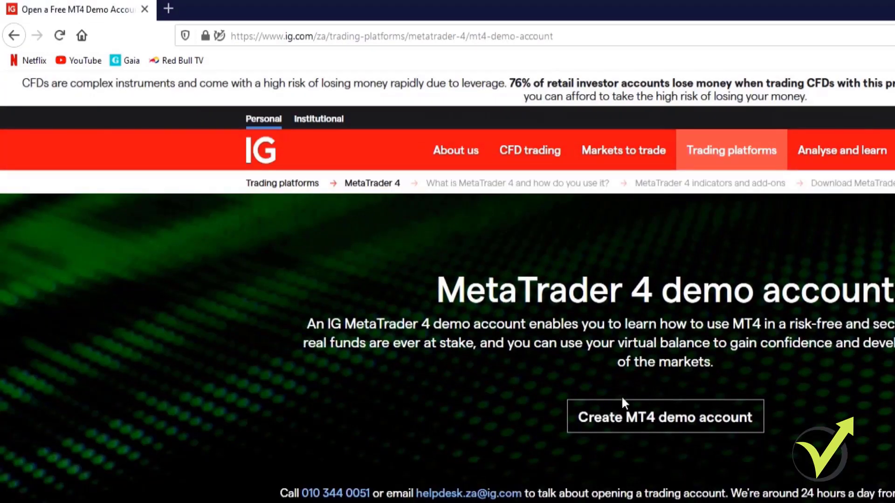
click(635, 418)
Enter first name, last name, email and phone, choose No to marketing emails, and sign up.
click(327, 247)
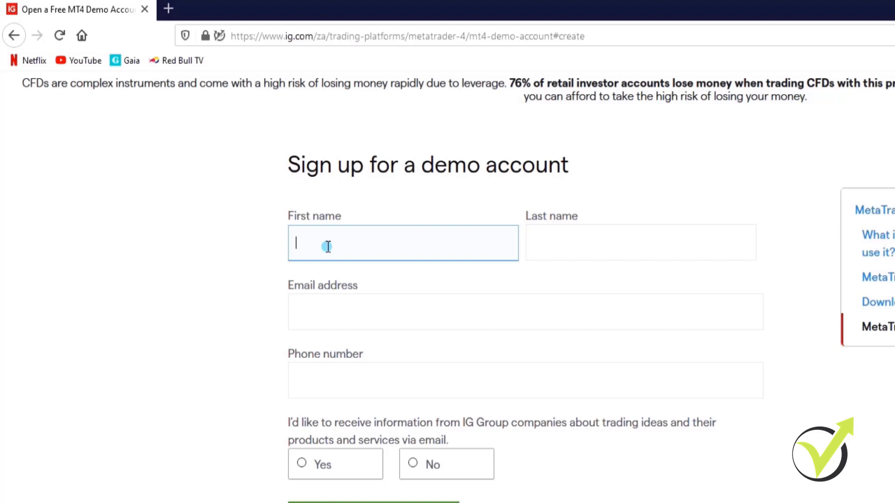
key(Tab)
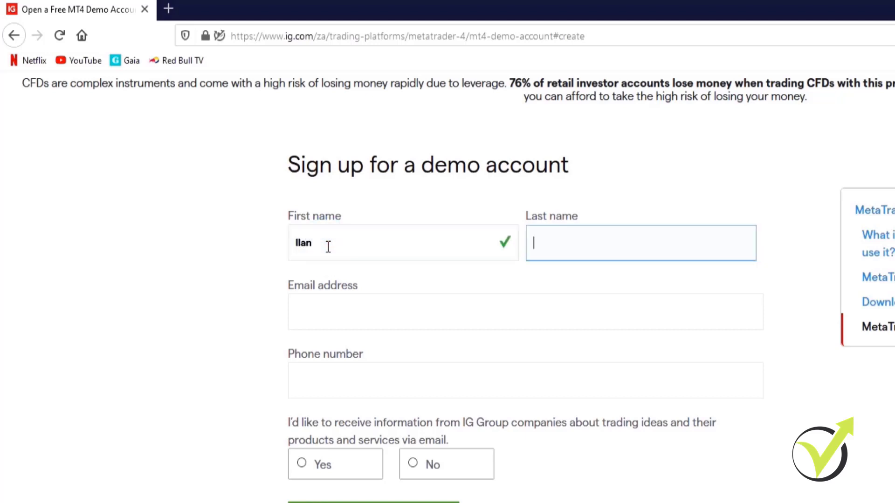
key(Tab)
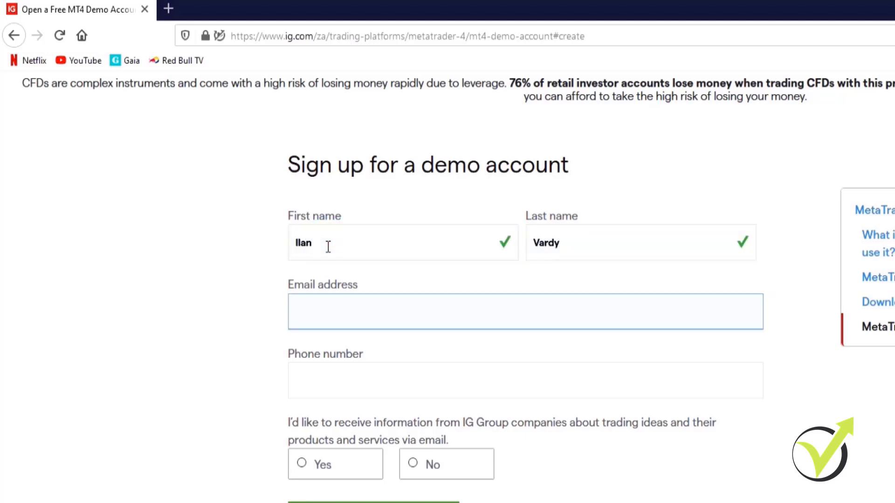
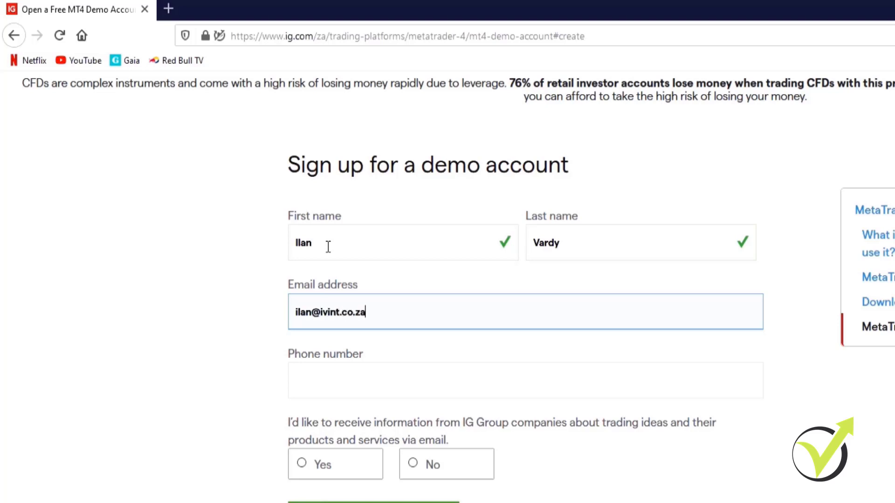
key(Tab)
text(08)
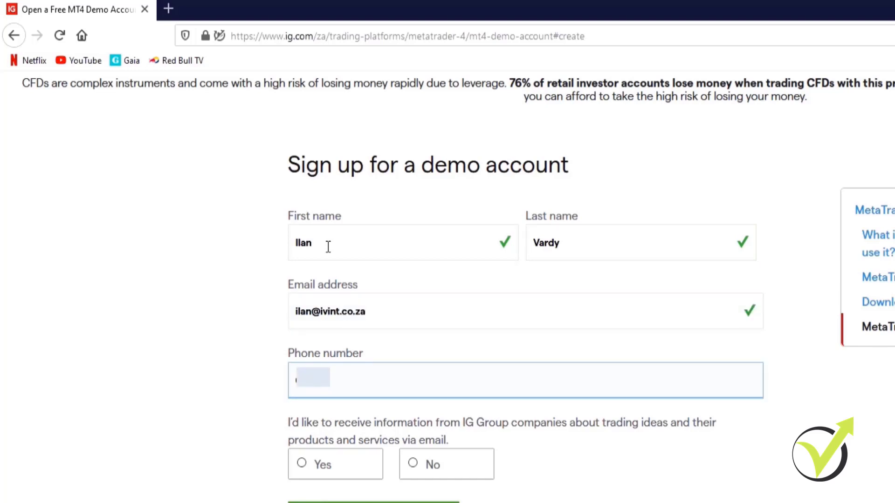
text(21)
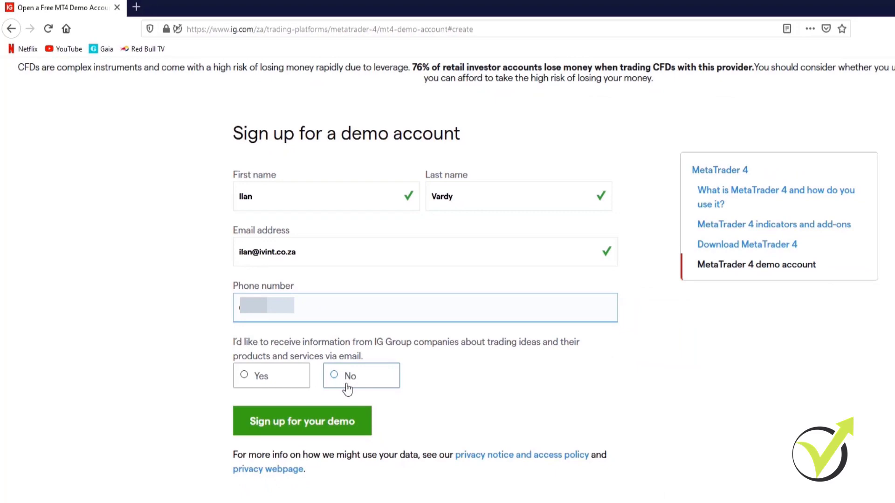
click(347, 387)
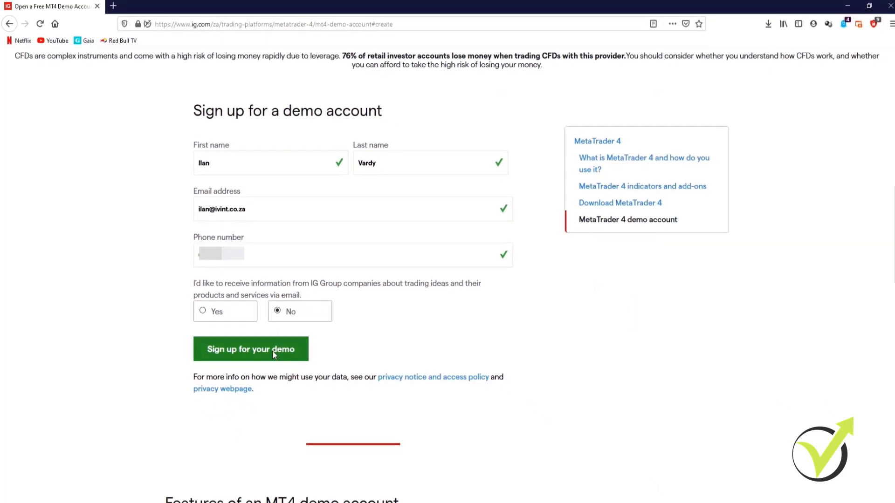
click(271, 350)
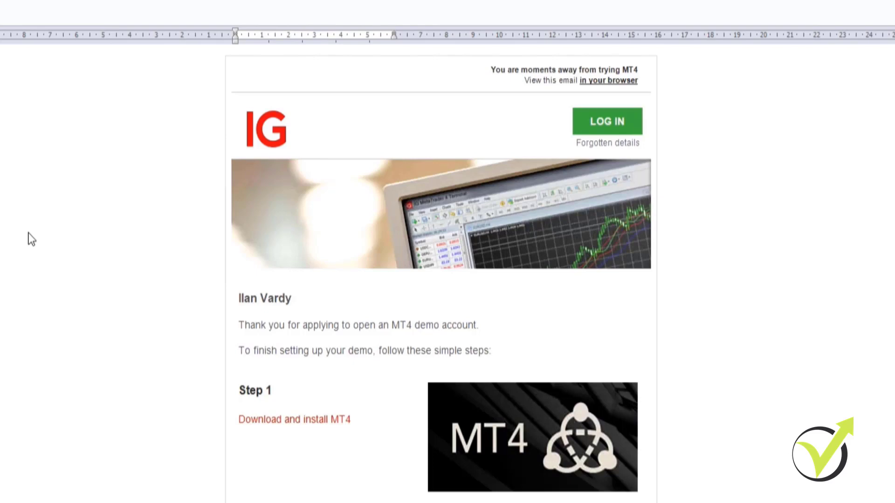
scroll(30, 240, down, 5)
scroll(31, 239, down, 3)
scroll(30, 239, down, 8)
scroll(31, 239, up, 8)
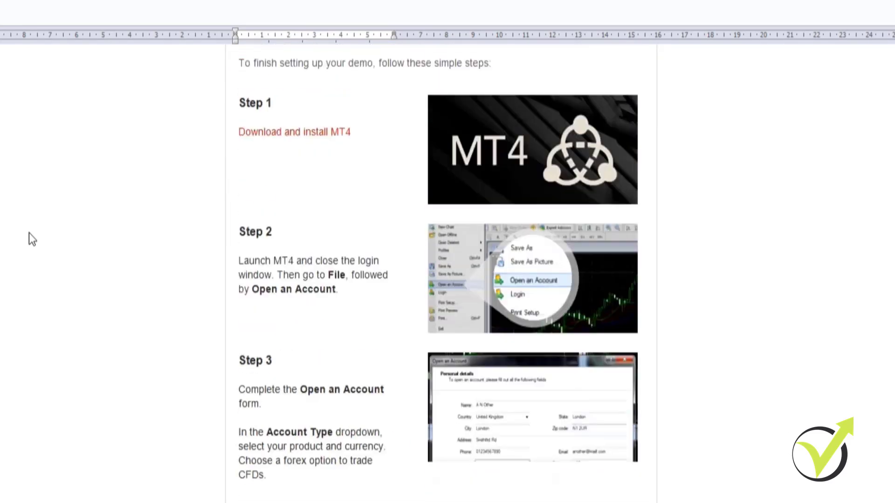
scroll(28, 239, up, 6)
scroll(29, 238, up, 2)
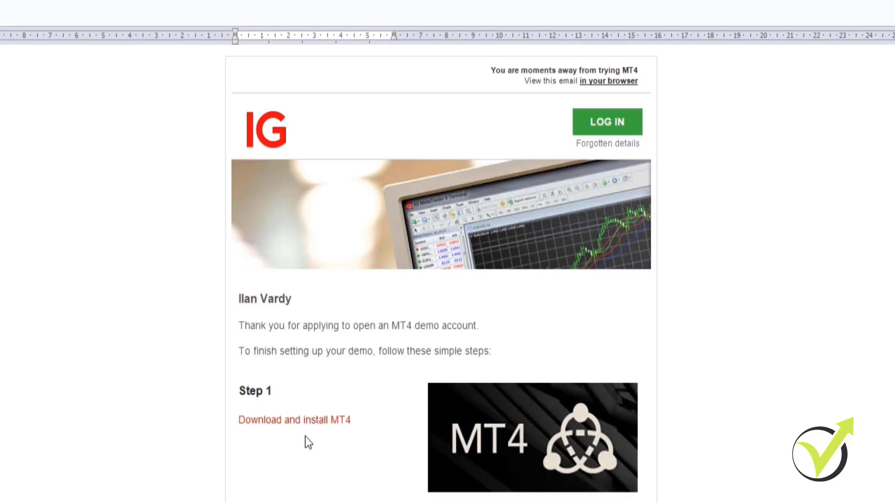
scroll(305, 437, down, 1)
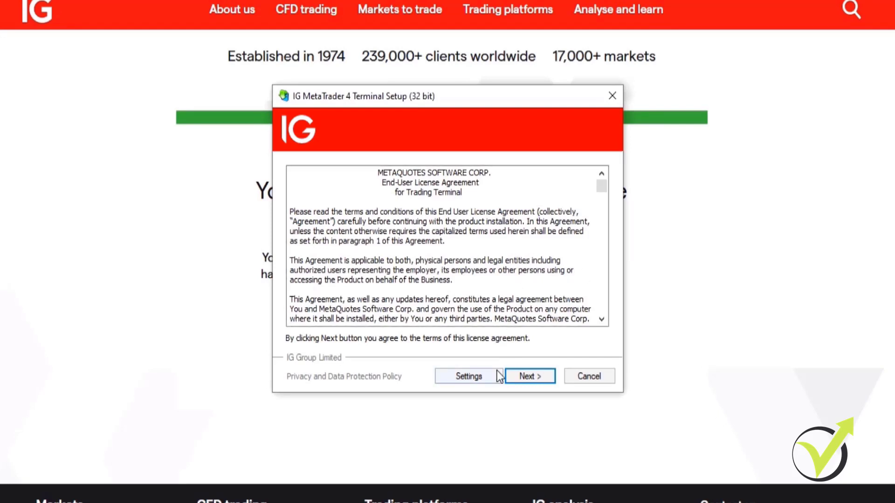
Open the installer's folder settings and select the installation path to replace it.
click(472, 378)
click(405, 204)
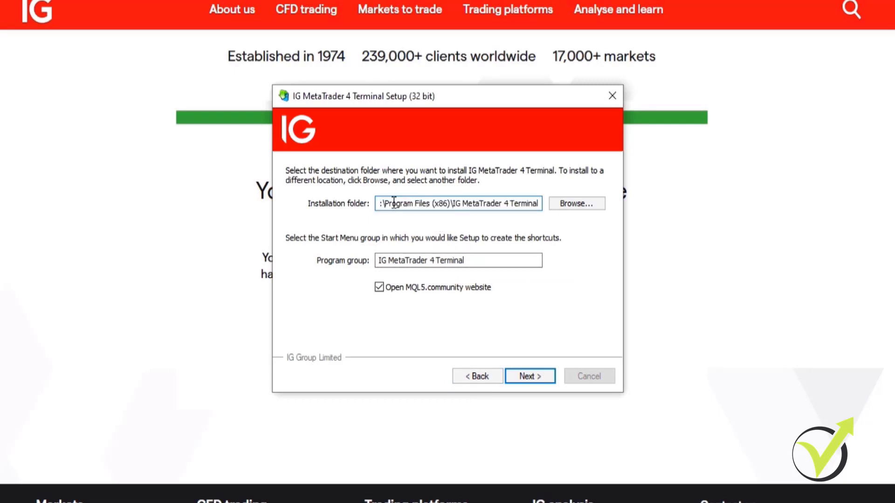
drag(384, 203, 699, 203)
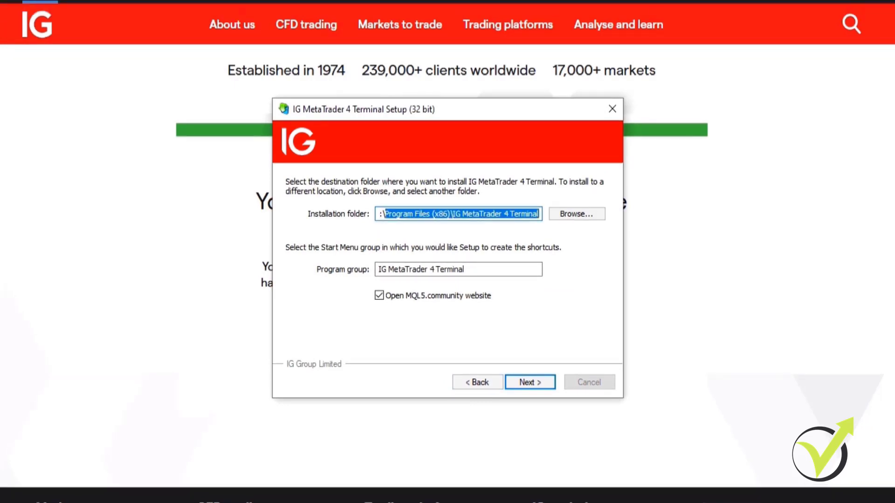
text(I)
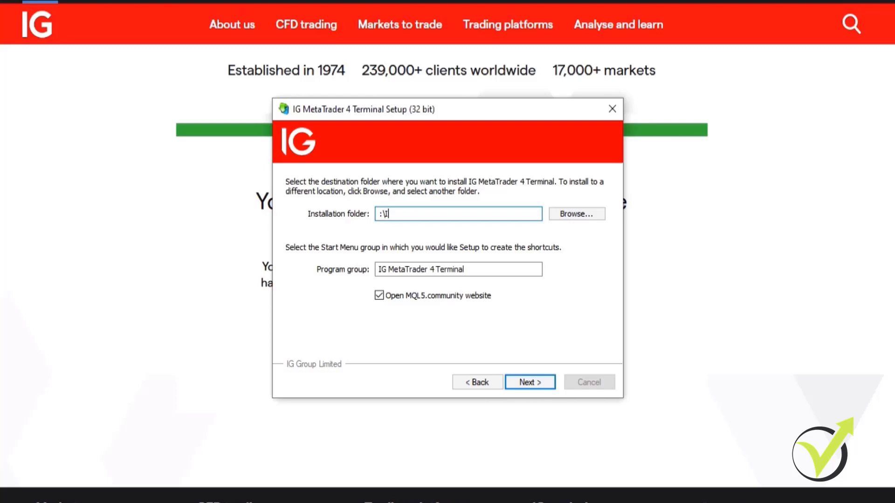
text(G_MT)
text(4_)
text(Demo1)
Untick 'Open MQL5.community website', install to the chosen folder, and finish the installer.
click(378, 296)
click(526, 383)
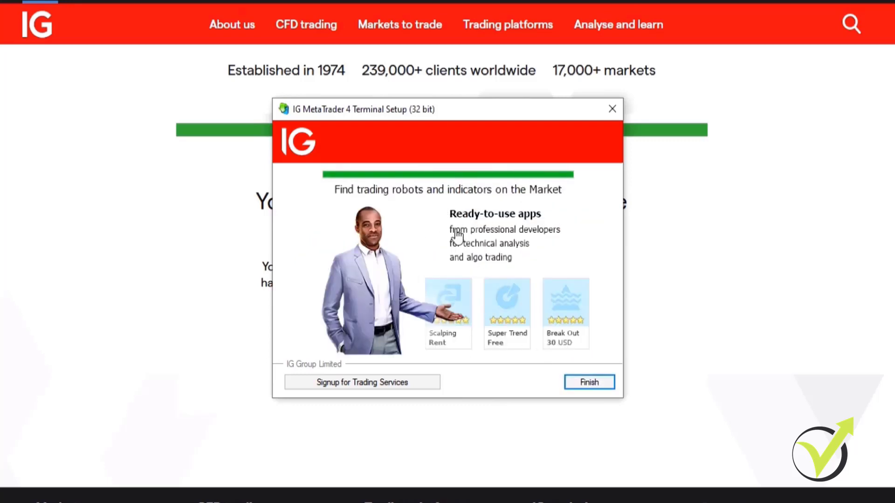
click(581, 382)
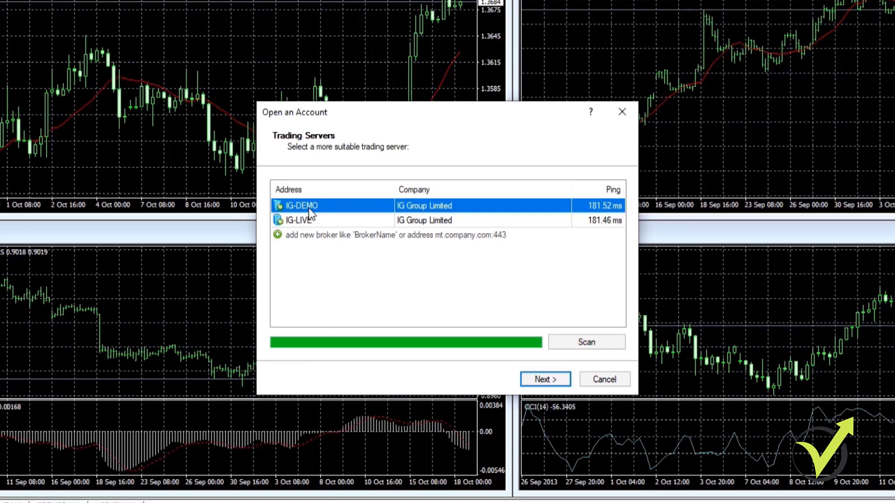
Register a new demo account on IG-DEMO, agreeing to the newsletter subscription.
click(544, 383)
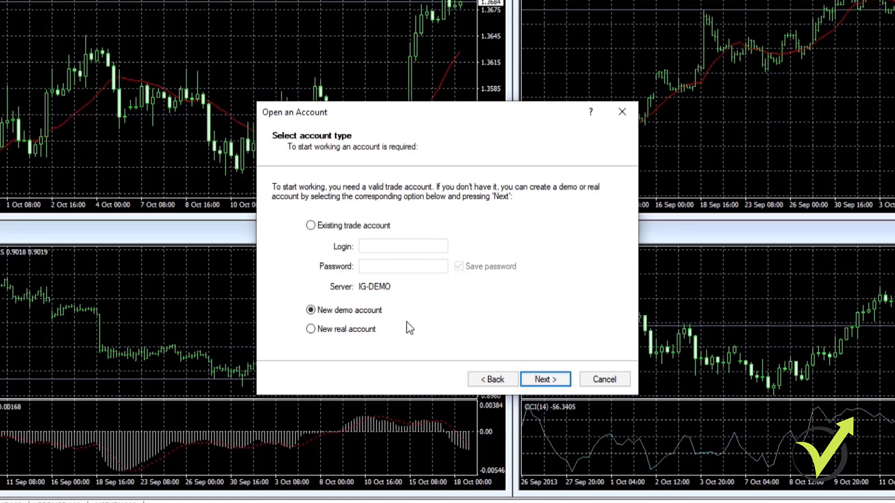
click(545, 381)
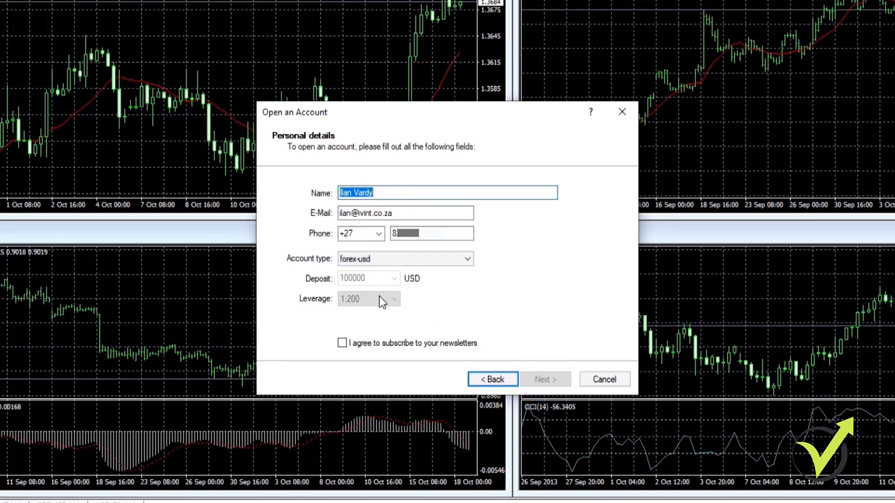
click(341, 344)
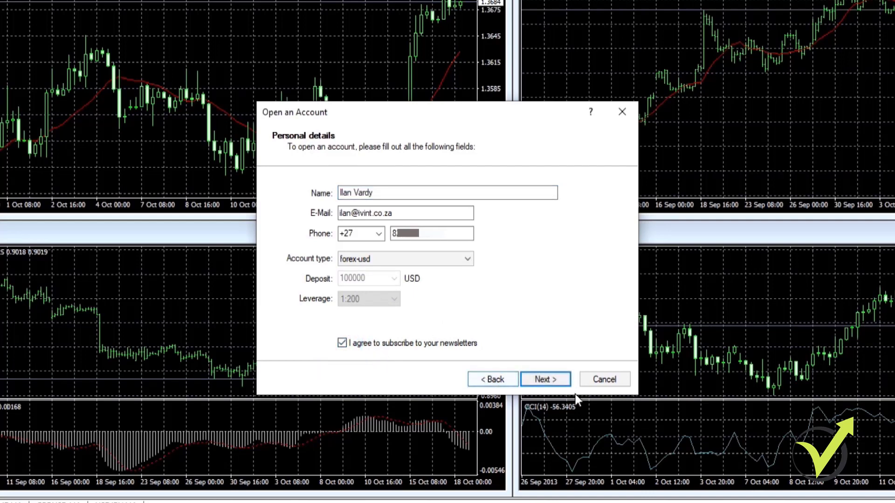
click(554, 378)
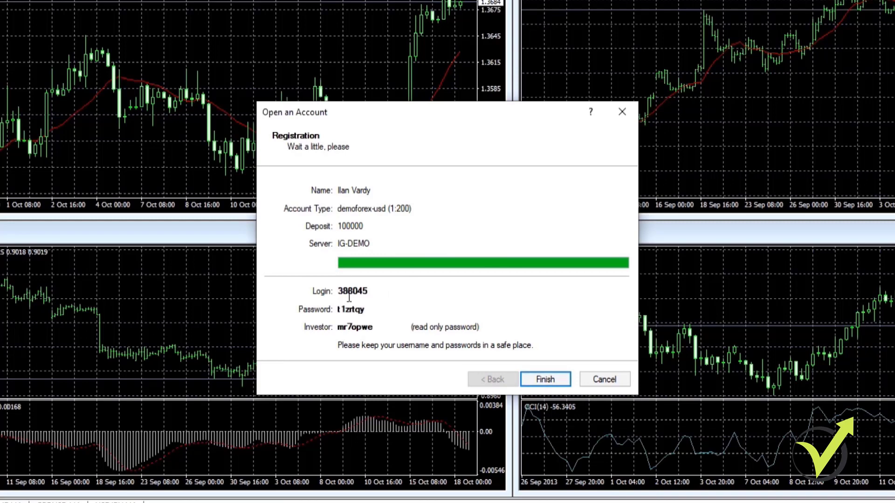
Select the new account's login number and password, then finish registration.
double_click(343, 291)
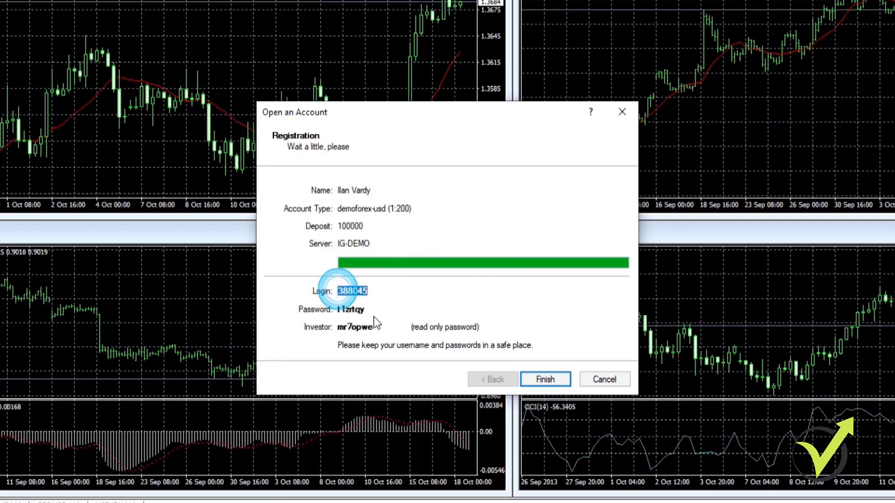
double_click(342, 309)
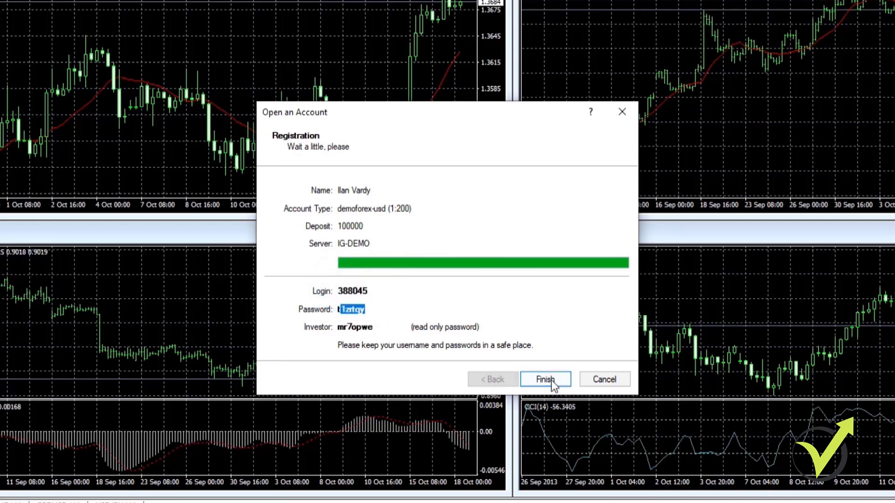
click(549, 379)
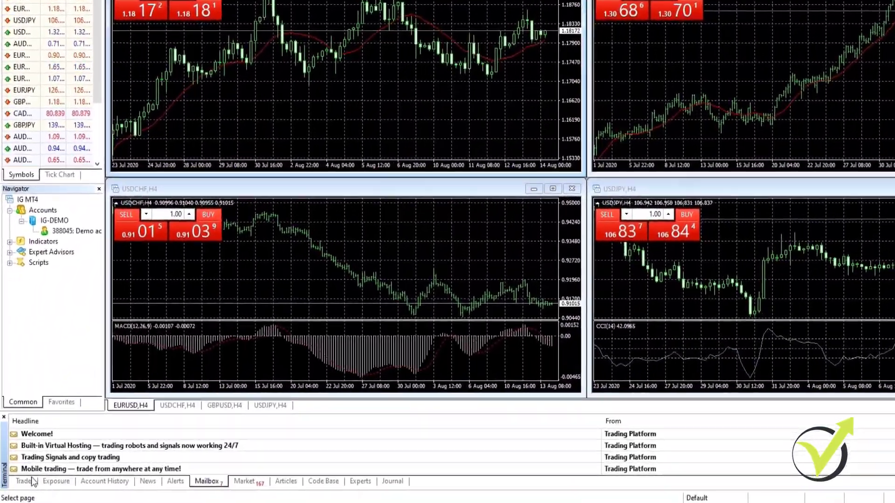
Show the terminal's Trade list and add a Spread column to Market Watch.
click(19, 487)
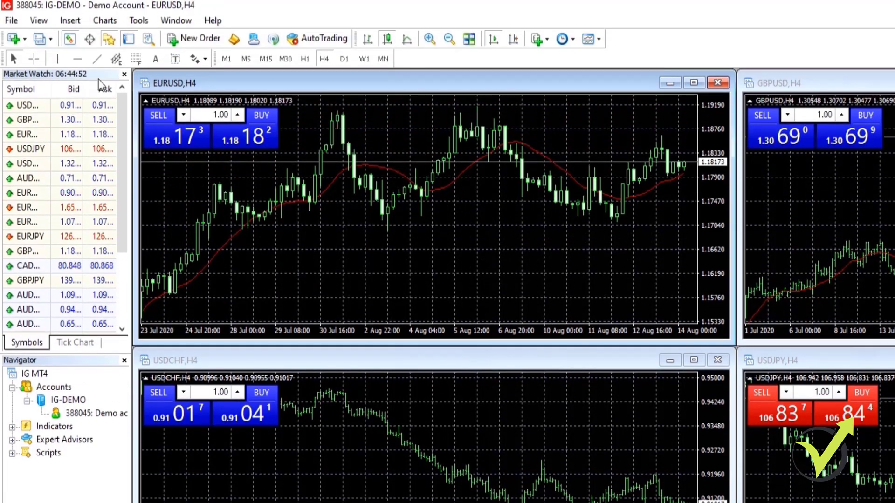
right_click(103, 94)
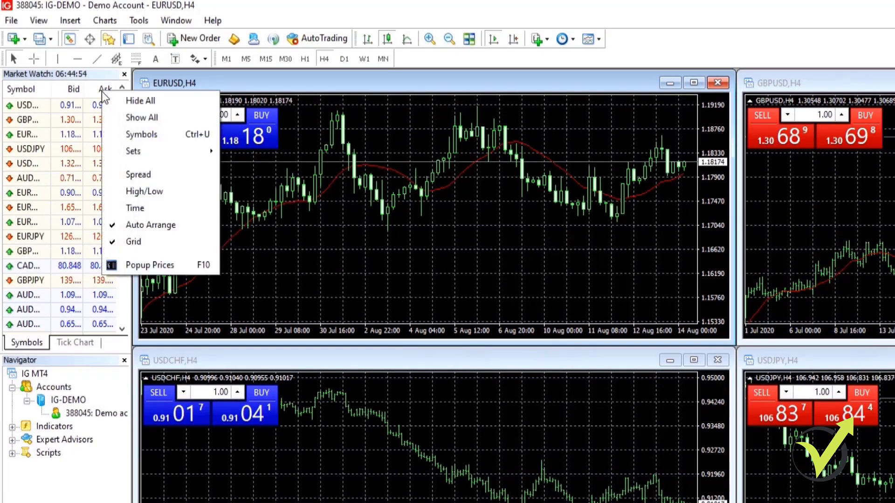
click(135, 174)
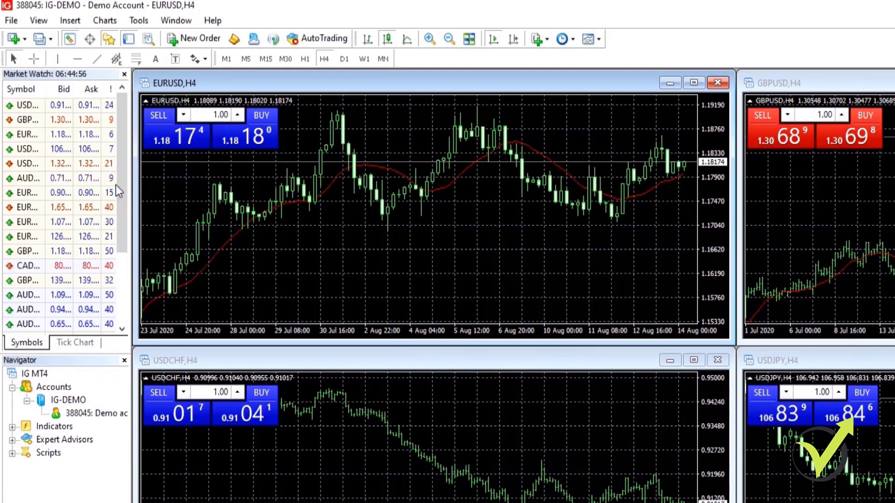
Narrow the EURUSD chart, widen the Market Watch panel, and widen the Symbol column.
drag(137, 177, 153, 177)
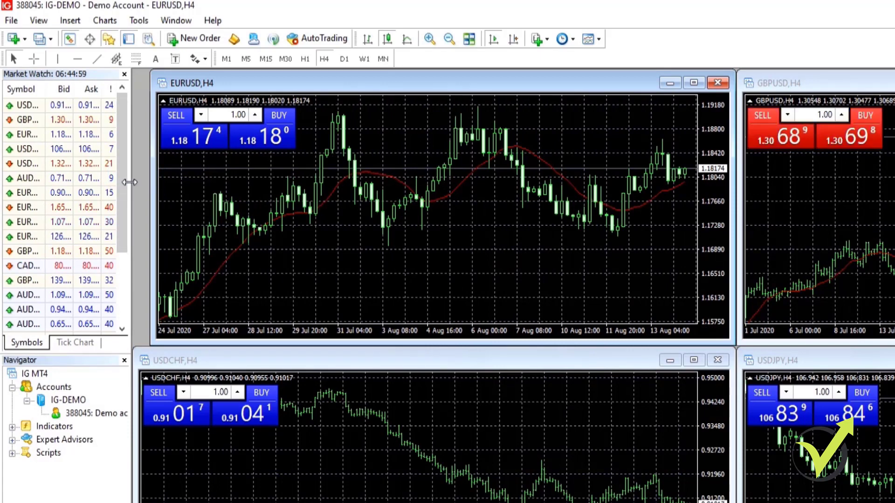
drag(127, 181, 137, 190)
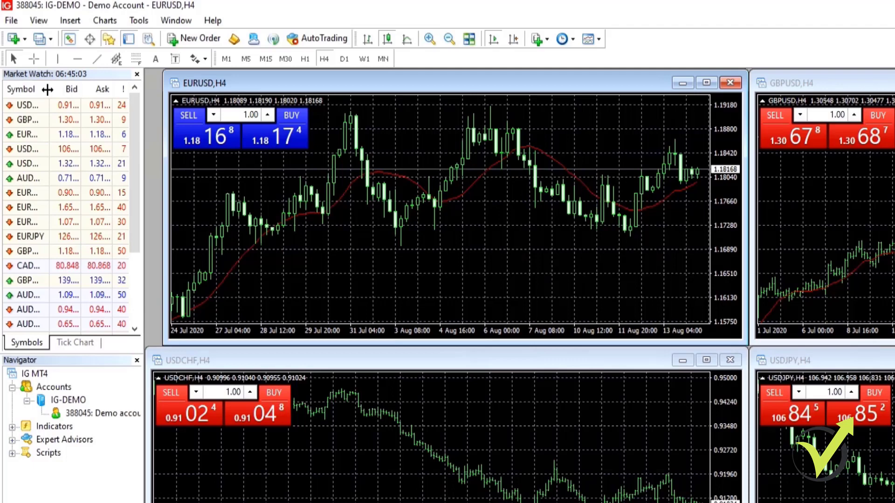
drag(44, 90, 47, 90)
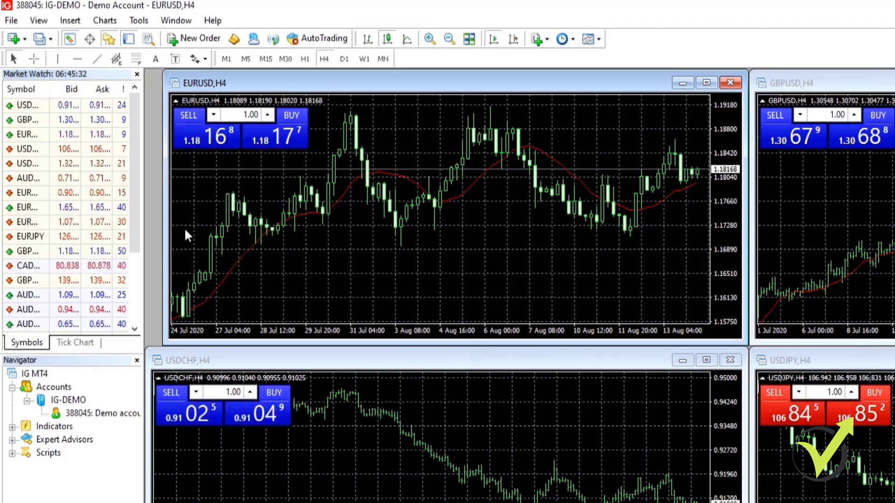
Buy 1.00 lot of EURUSD from the chart's order window, then close the position.
click(276, 147)
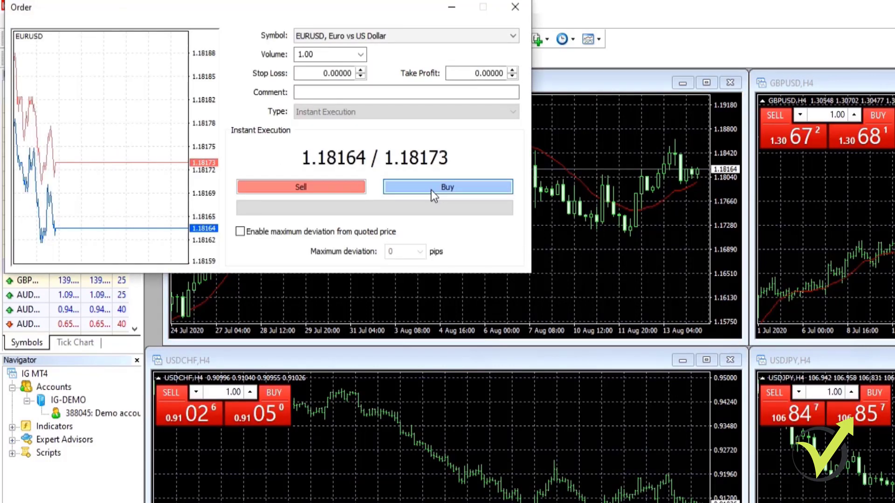
click(431, 191)
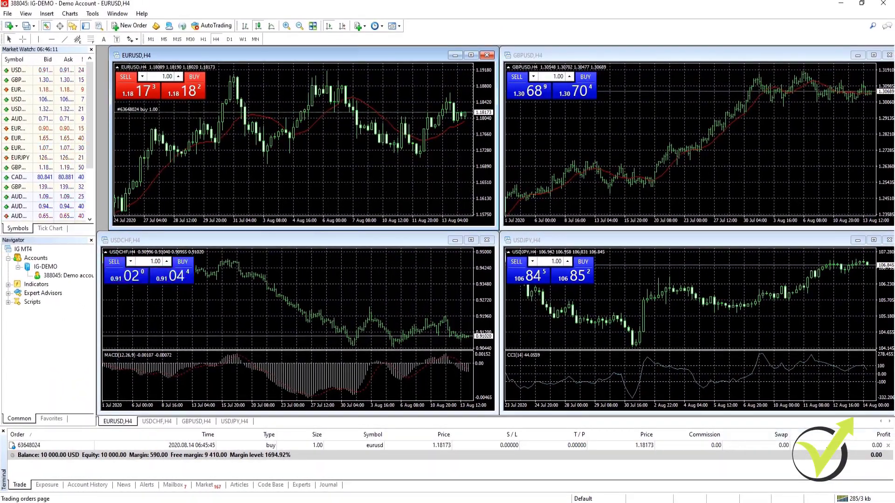
click(888, 445)
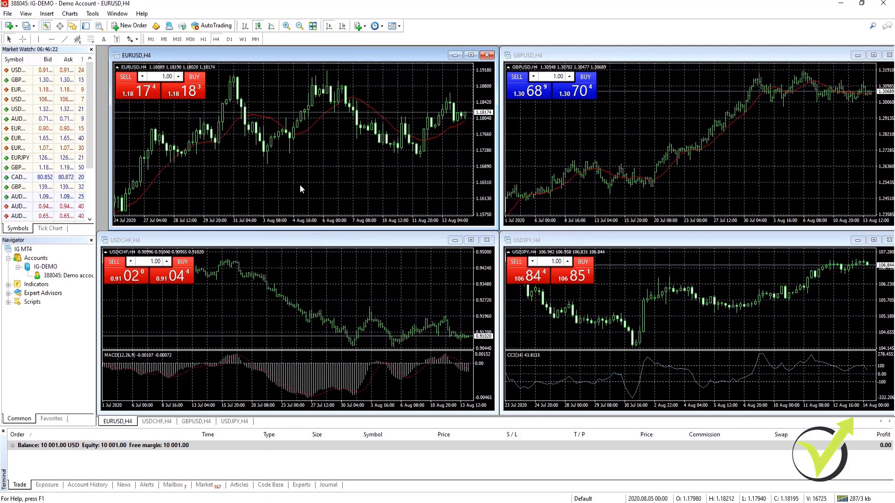